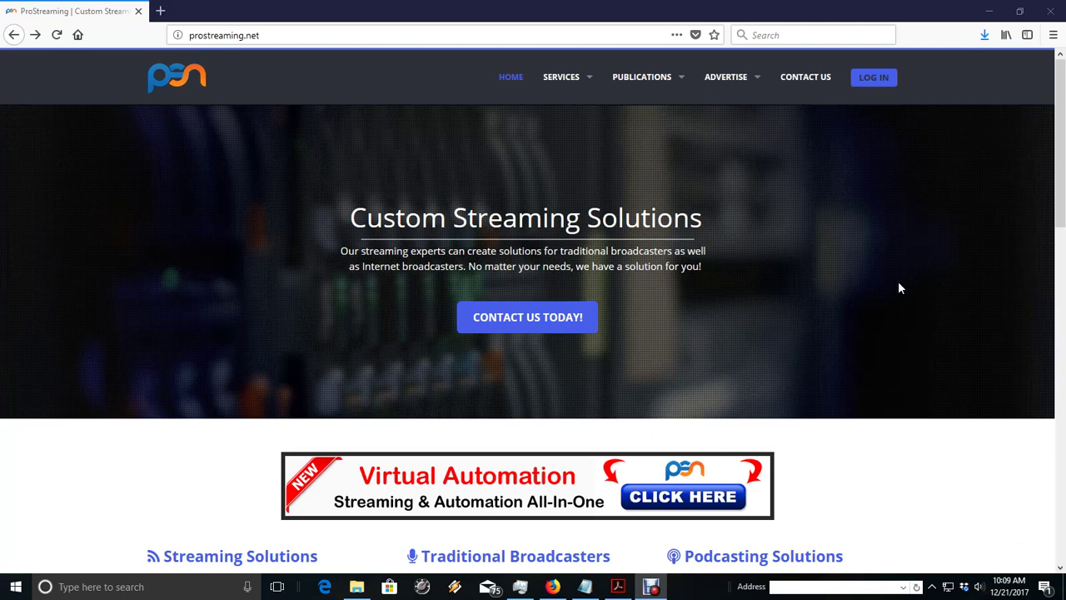
- Log into the ProStreaming client portal with the saved email and list all services
click(874, 88)
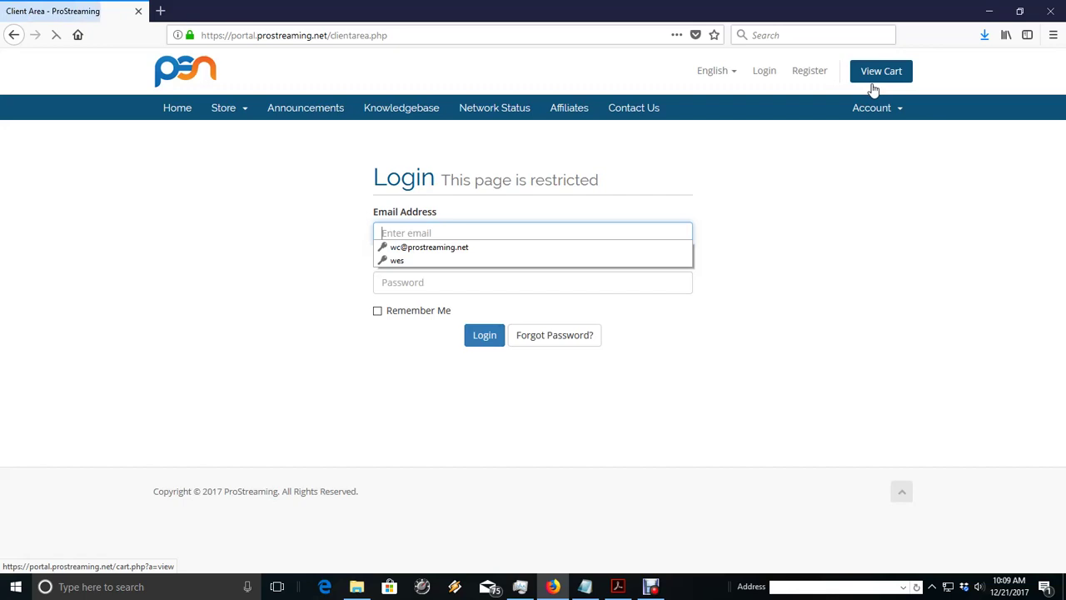
click(449, 247)
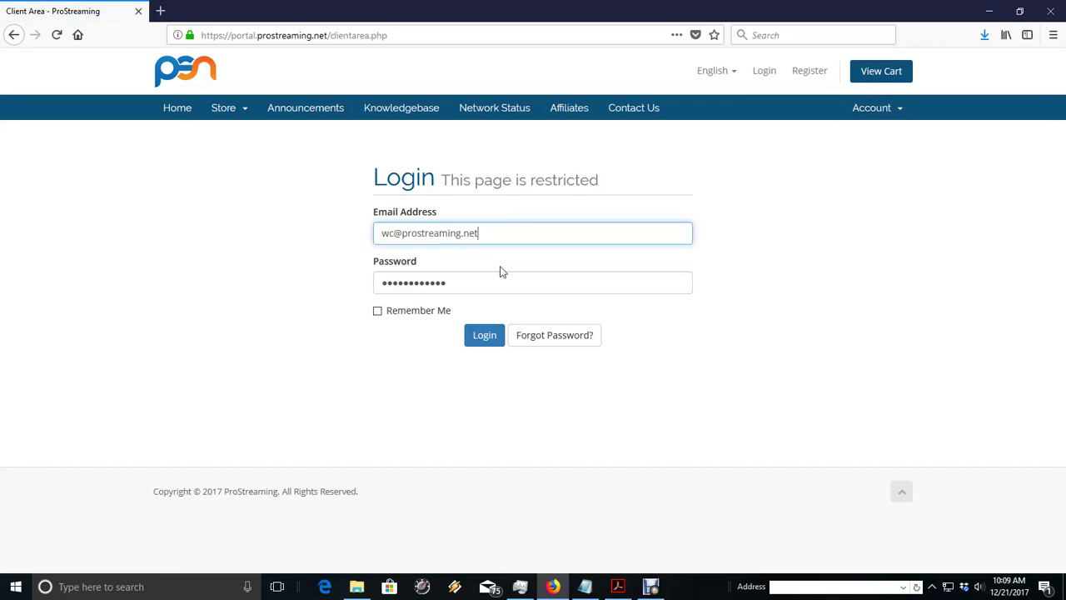
click(483, 336)
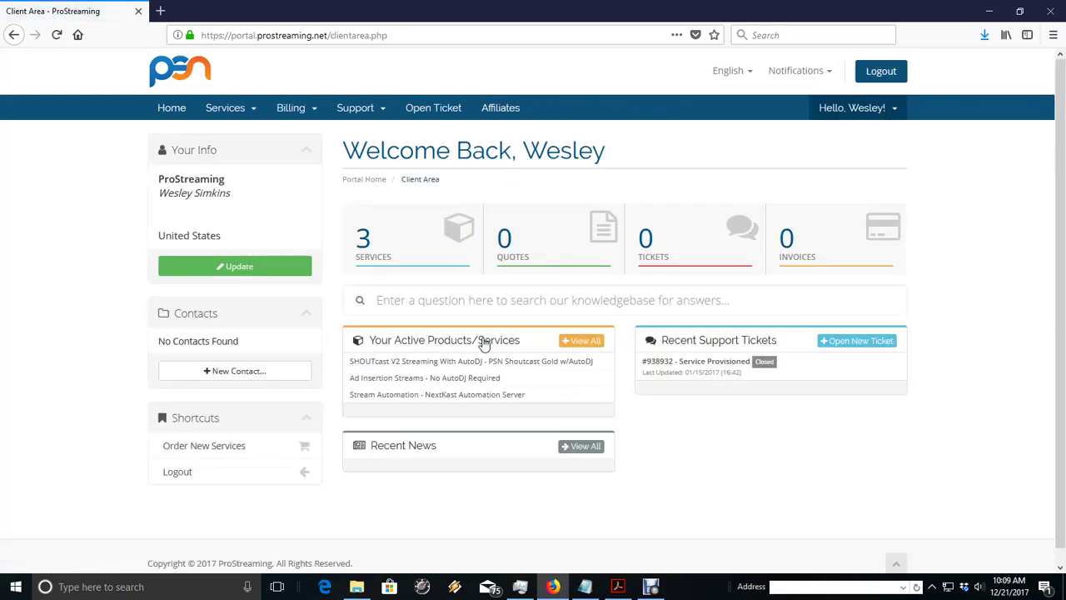
click(375, 255)
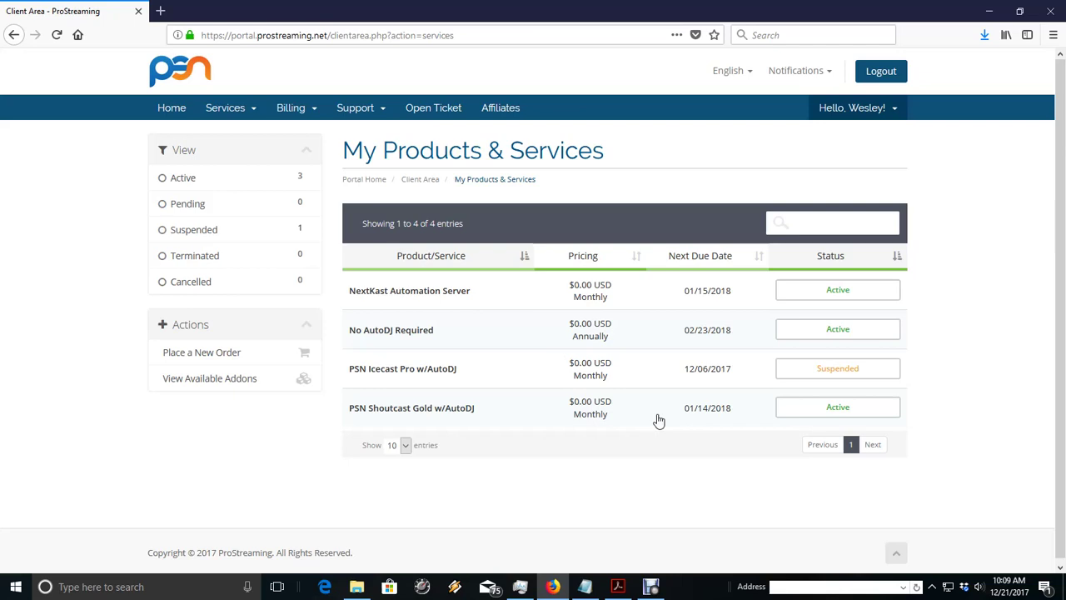
- Open the PSN Shoutcast Gold w/AutoDJ service details and scroll down to its Manage box
click(837, 414)
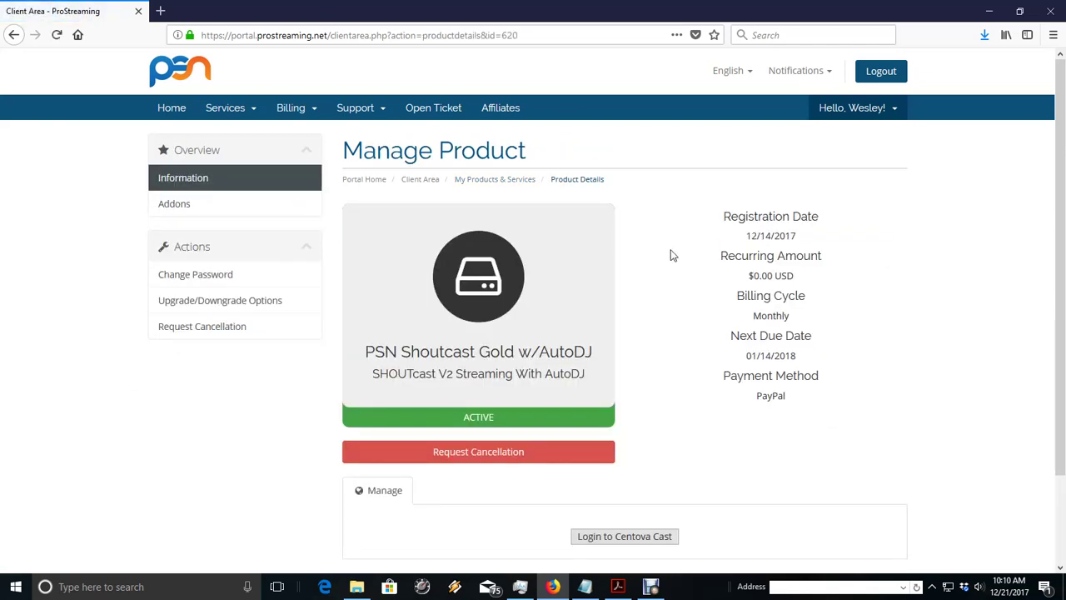
scroll(674, 266, down, 2)
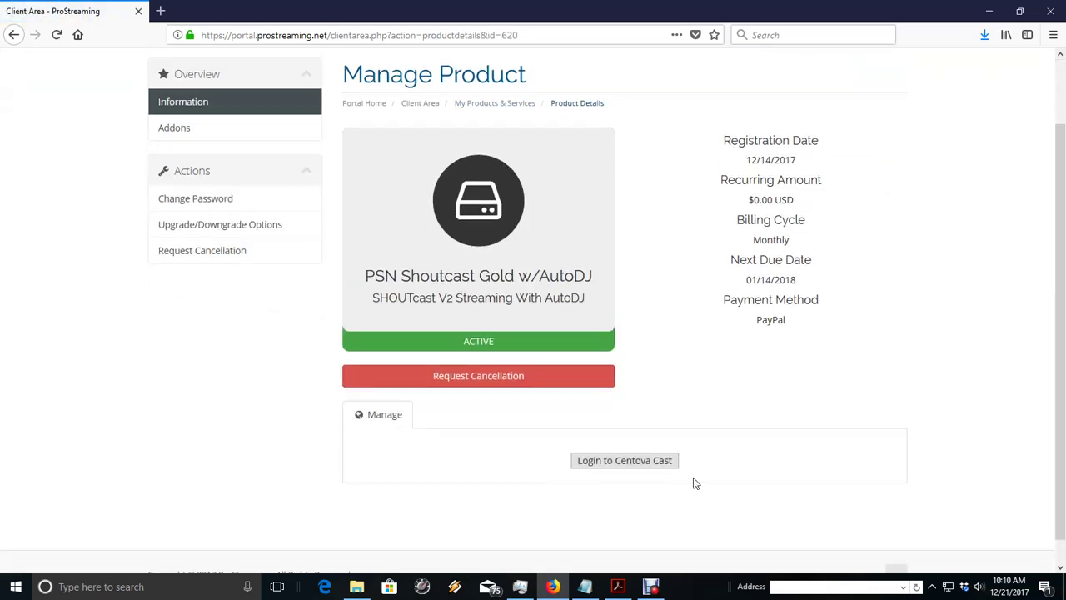
- Launch Centova Cast for this service and bring up the Acoustic Alternative stream settings
click(621, 463)
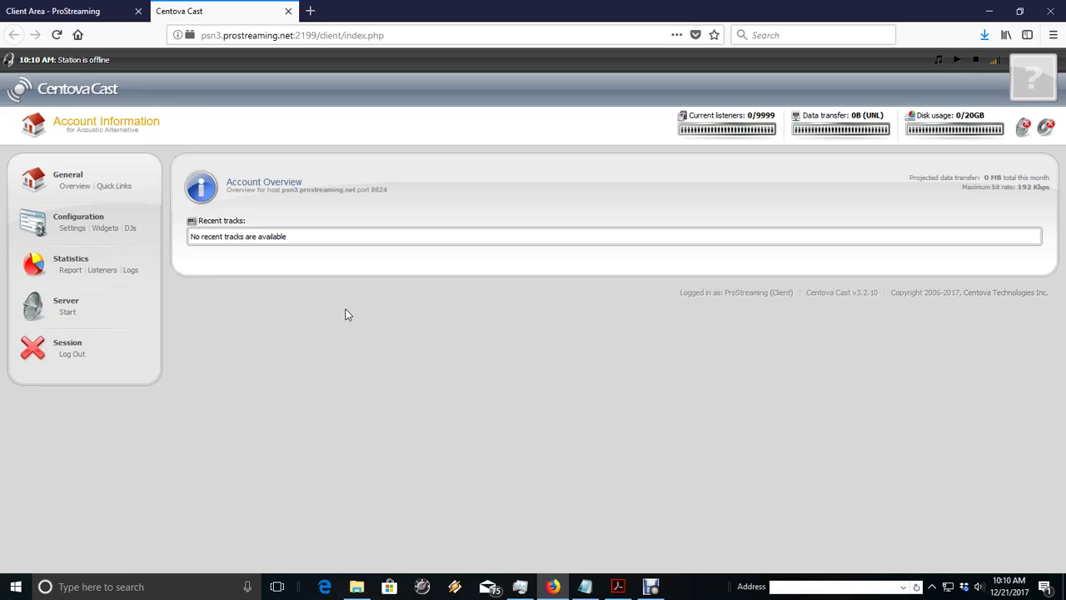
click(74, 228)
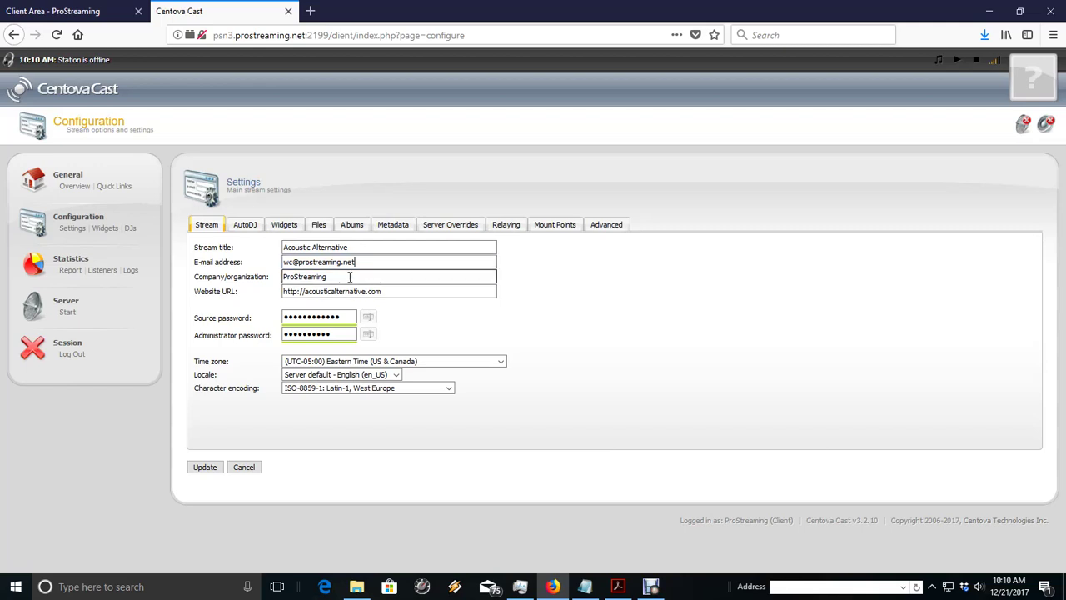
- Check the website URL, then briefly reveal and re-hide the source and administrator passwords
click(408, 293)
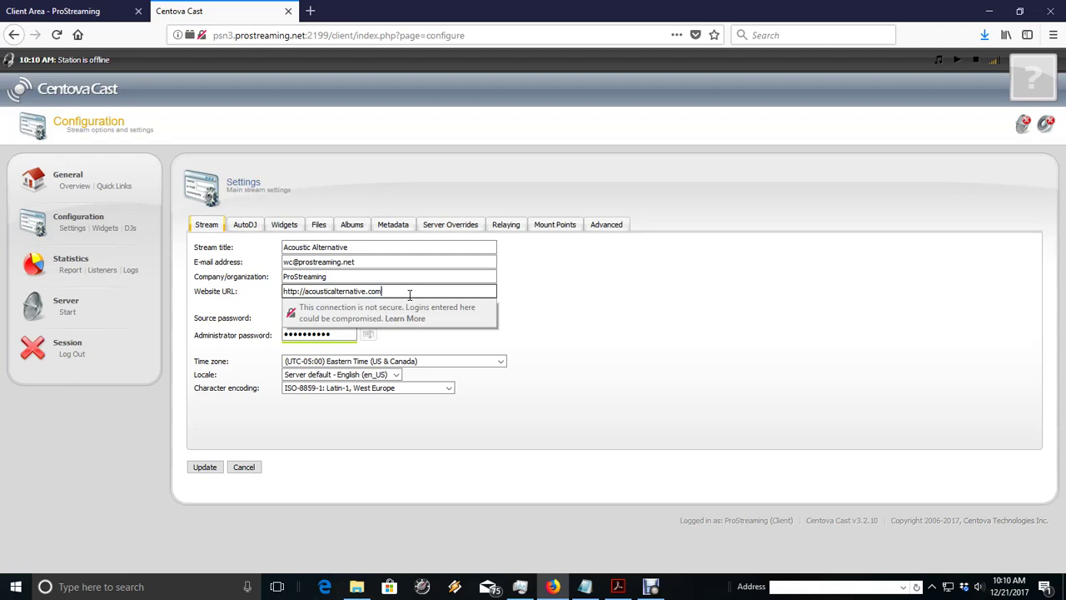
click(618, 328)
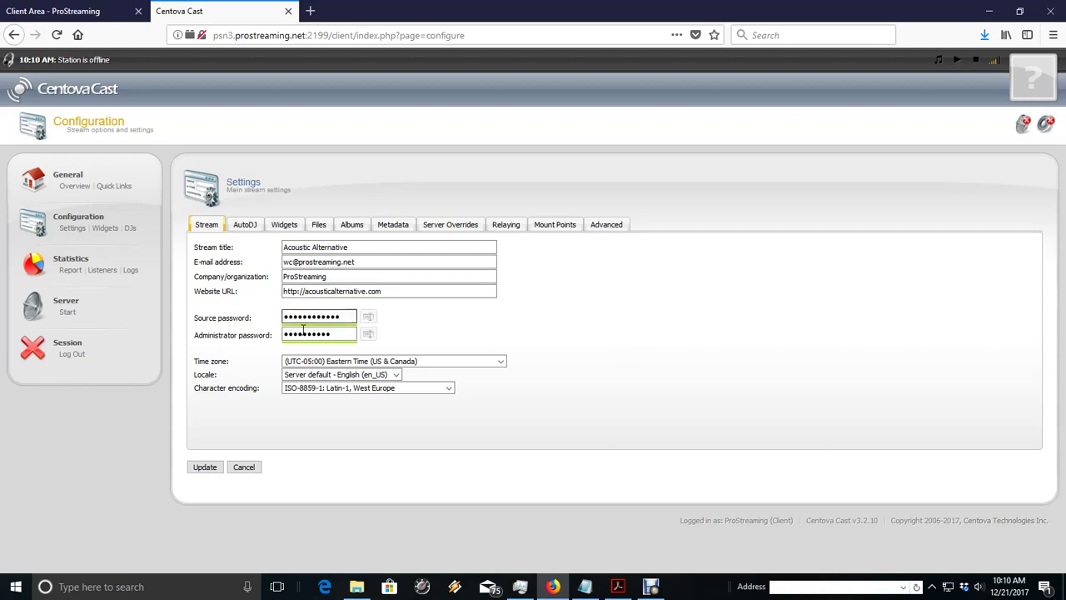
click(368, 322)
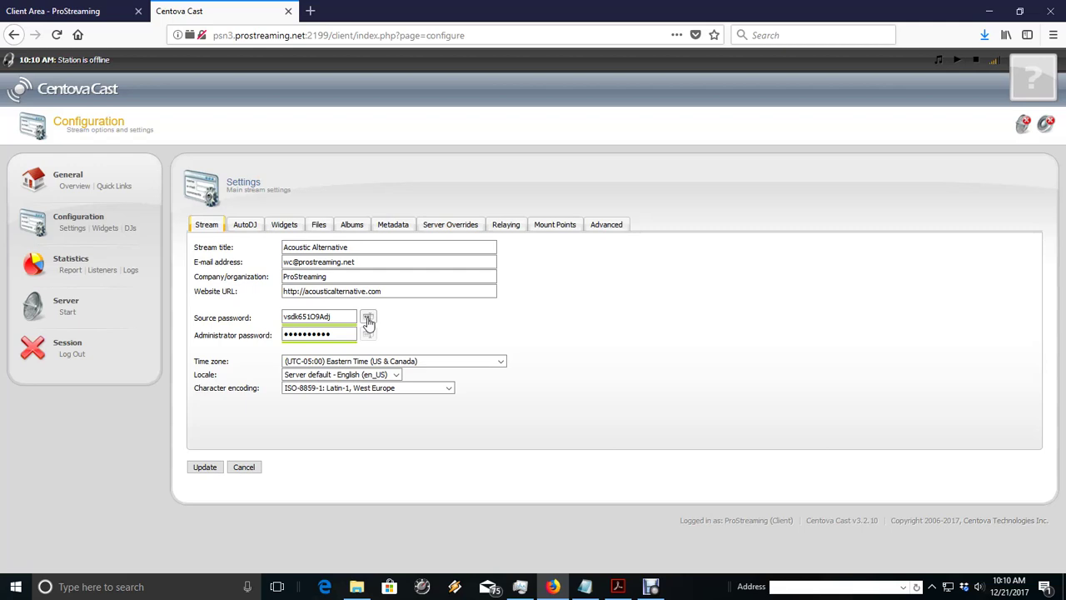
click(368, 322)
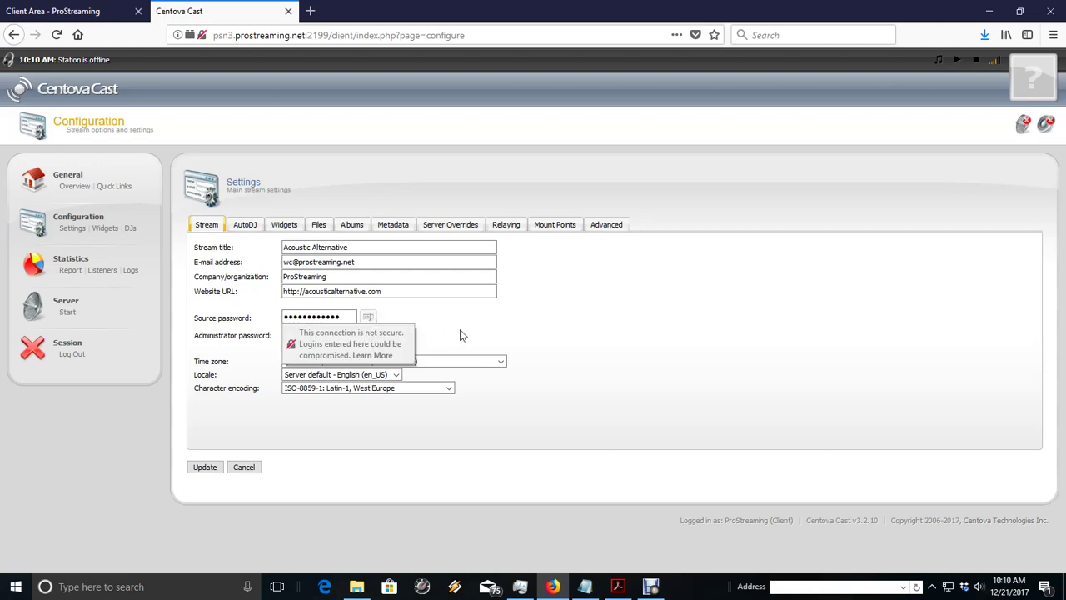
click(368, 336)
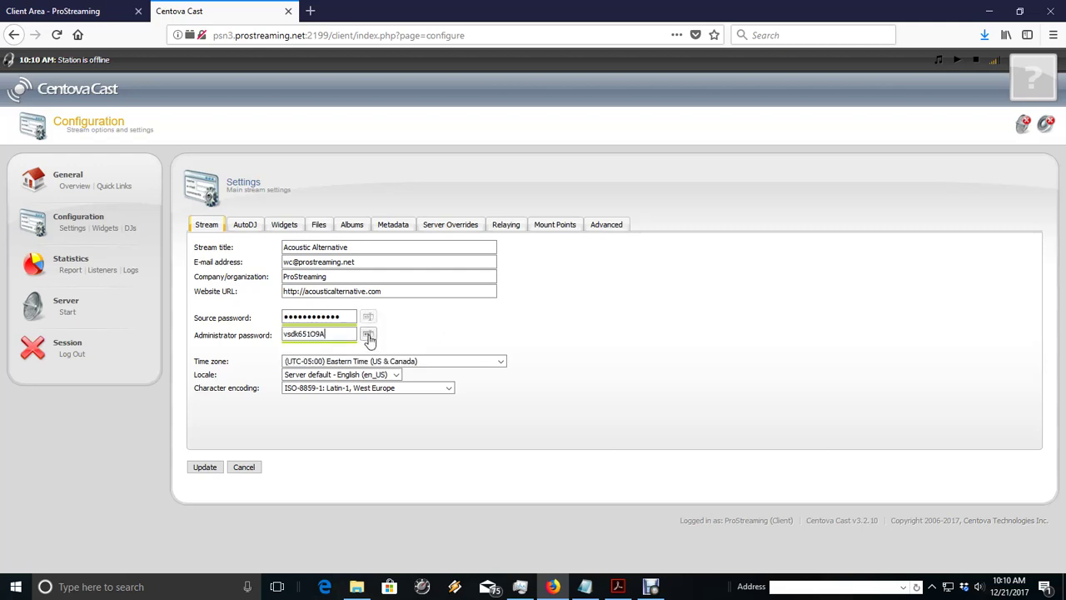
click(368, 336)
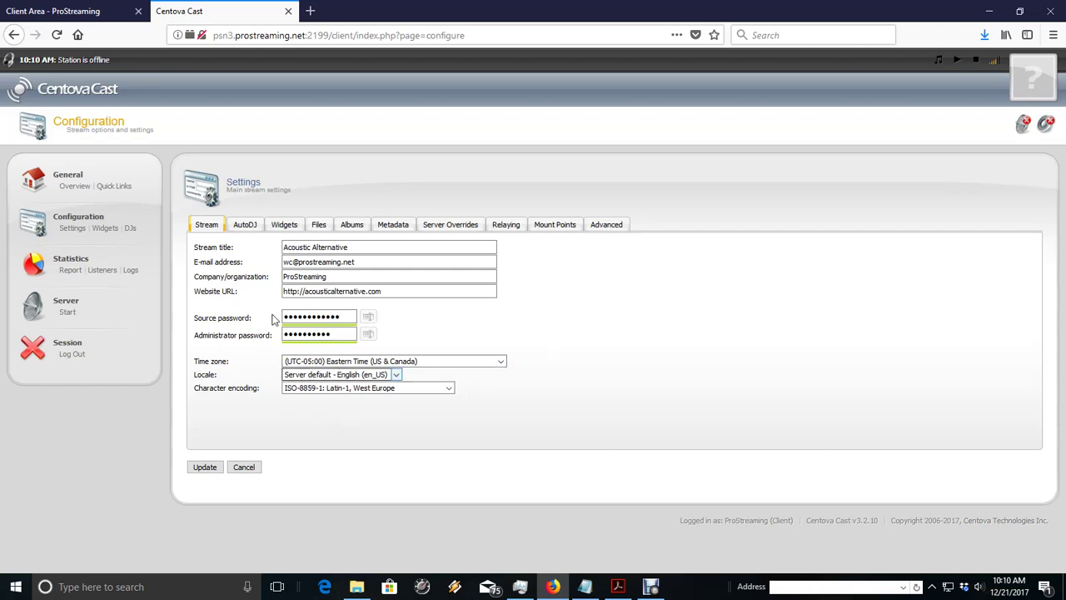
click(247, 226)
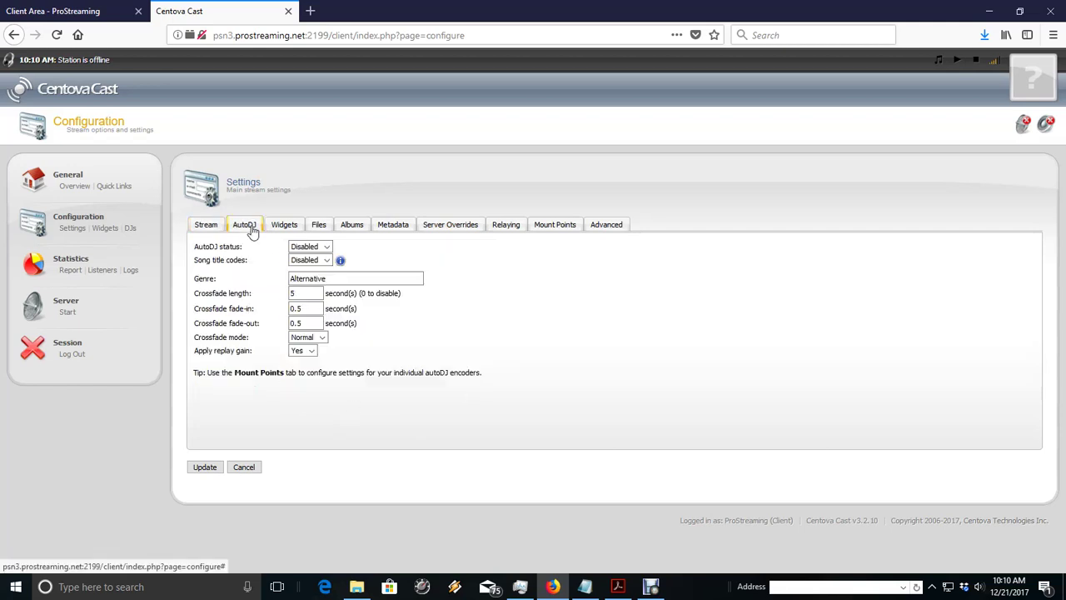
- Set AutoDJ status to Enabled, save the configuration, and decline Firefox's save-login prompt
click(327, 249)
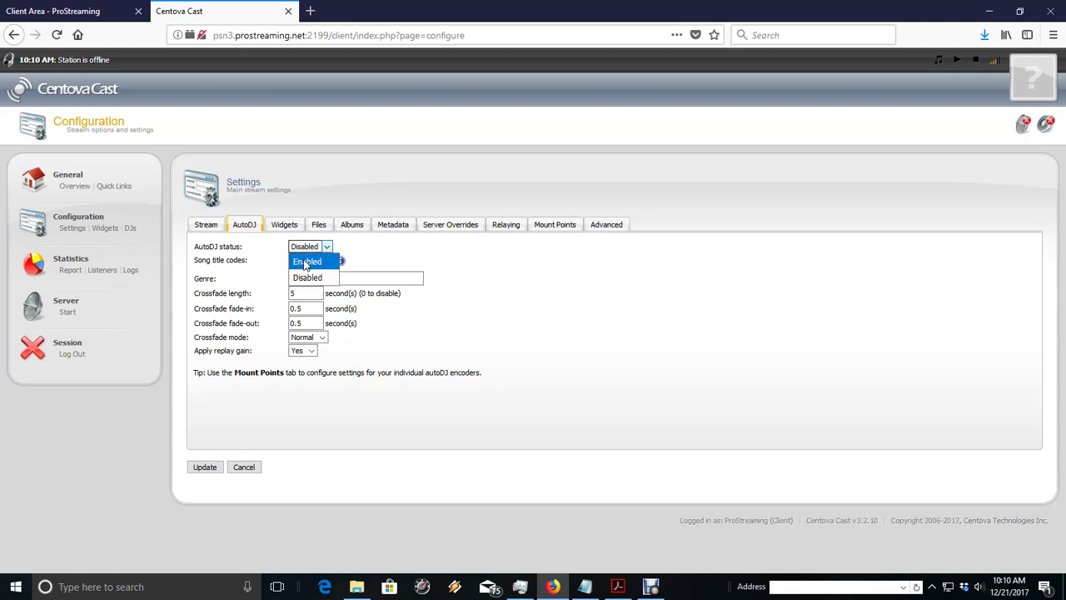
click(305, 261)
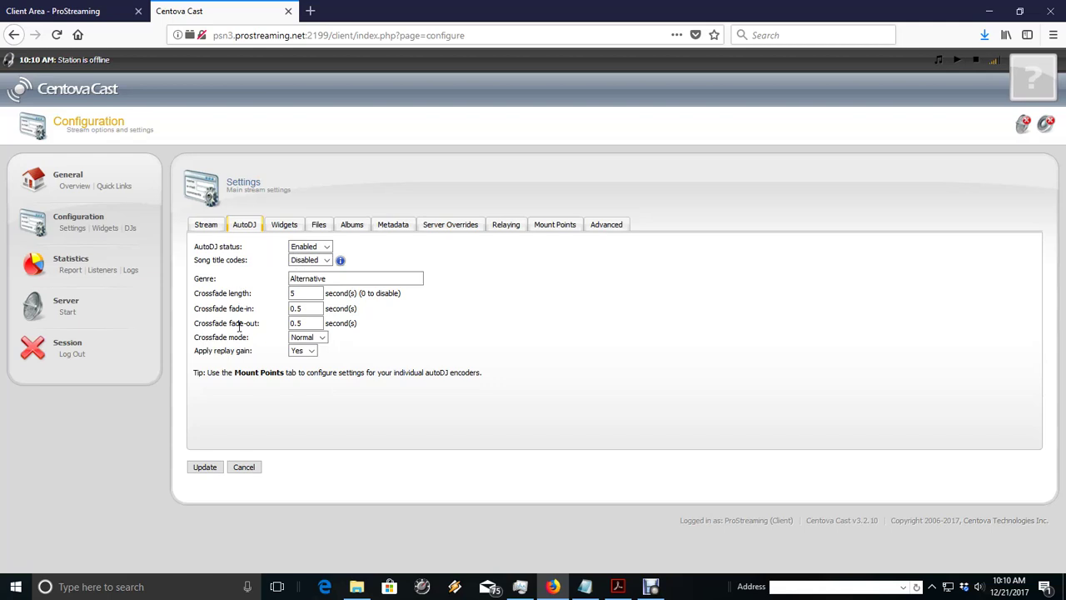
click(204, 467)
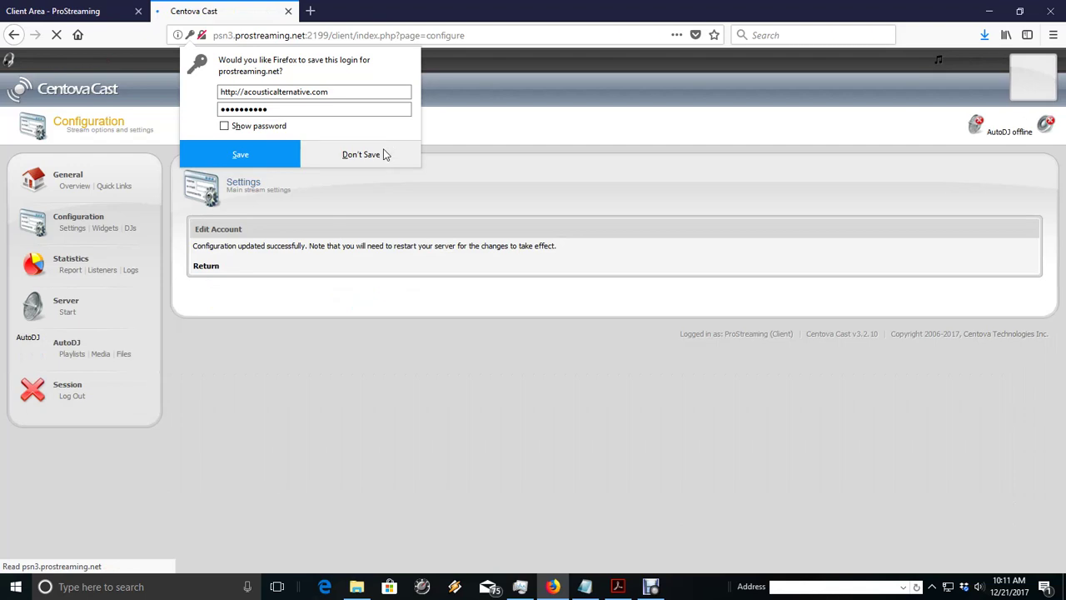
click(360, 154)
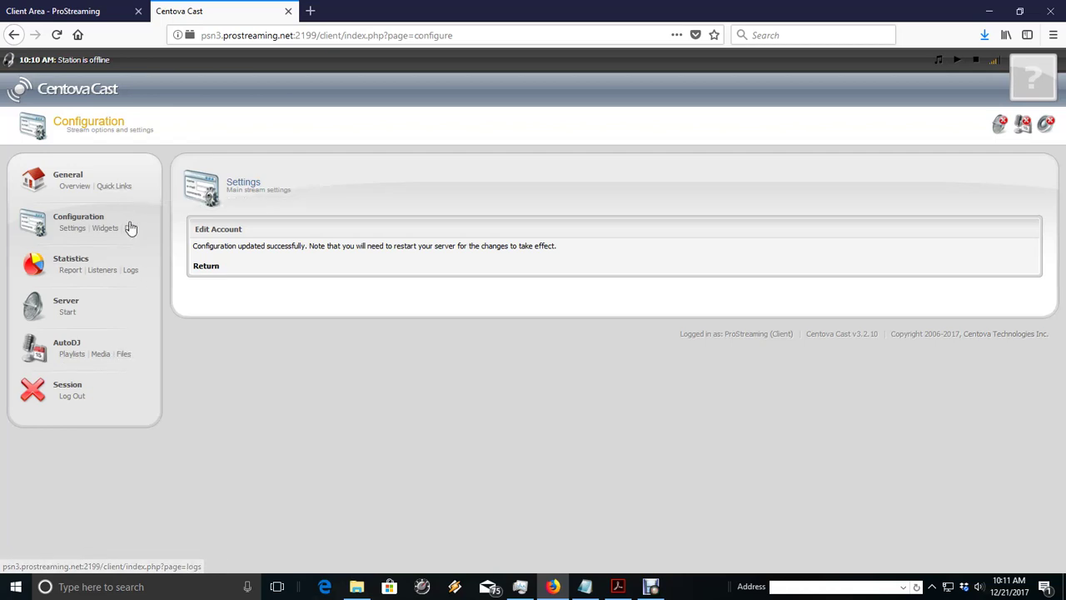
- Review the Quick Links stream links, live source details and FTP client connection details
click(118, 188)
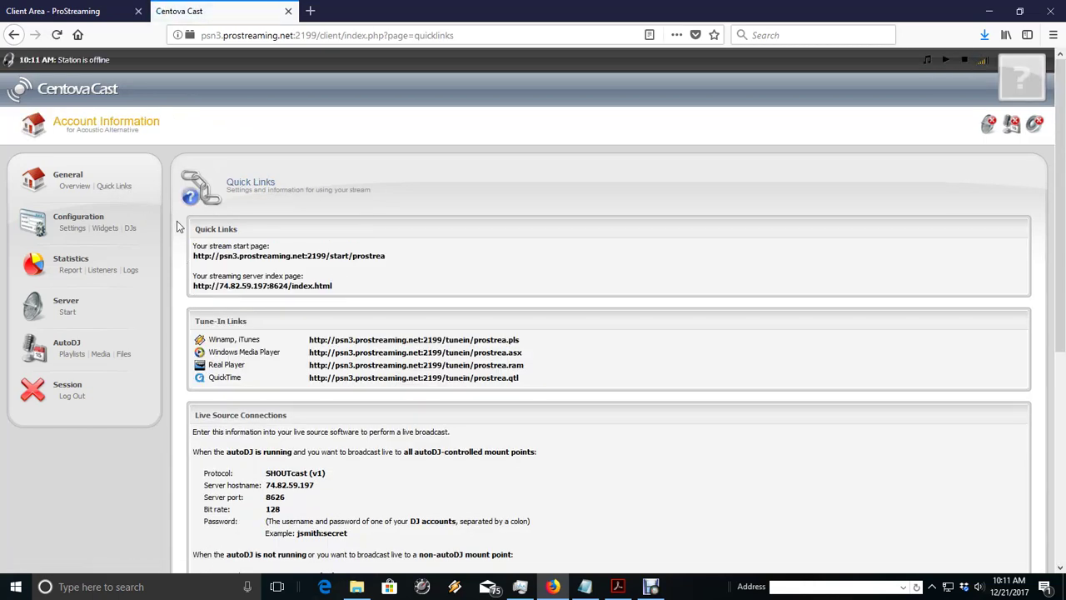
scroll(188, 275, down, 3)
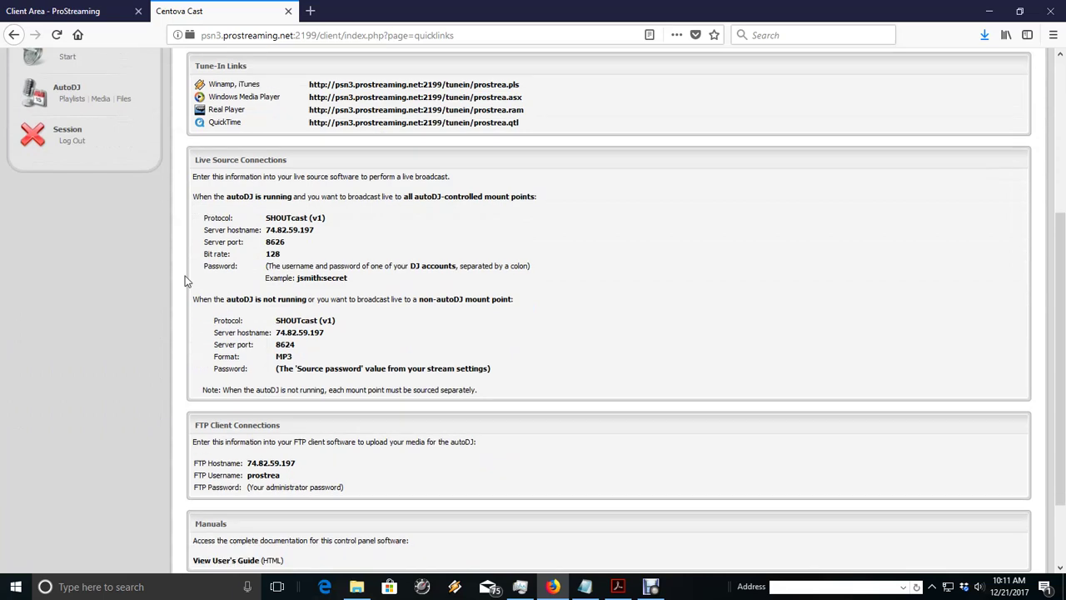
scroll(181, 333, down, 2)
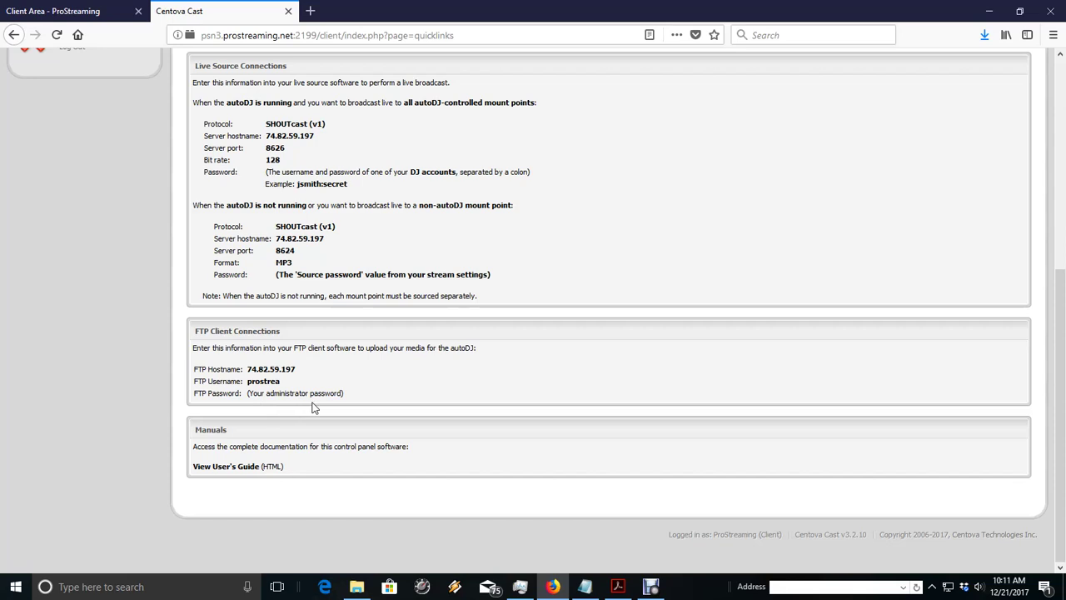
scroll(312, 407, up, 5)
scroll(314, 406, up, 3)
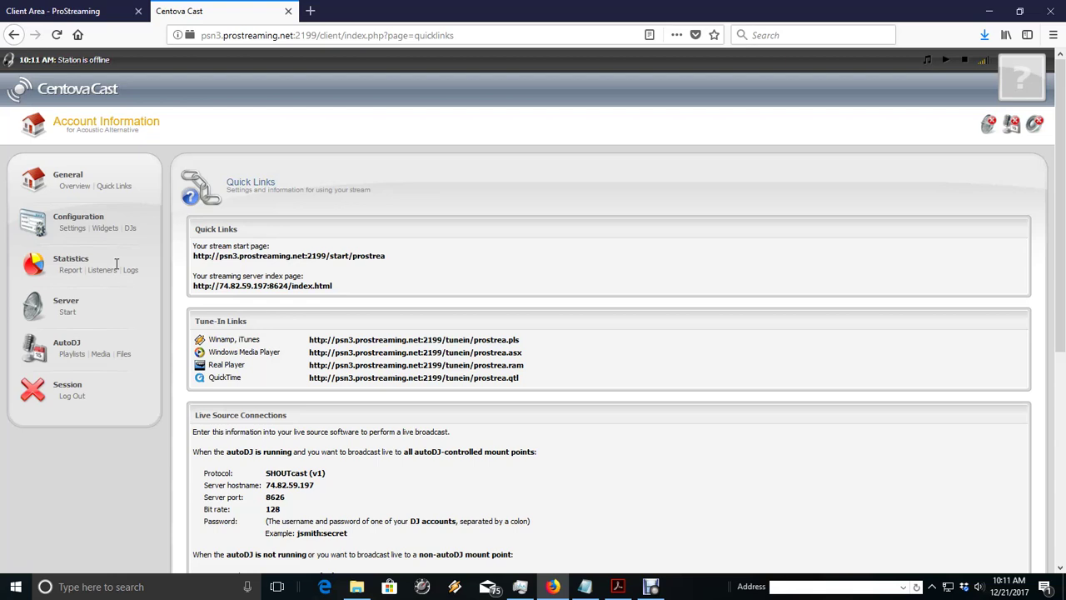
click(73, 230)
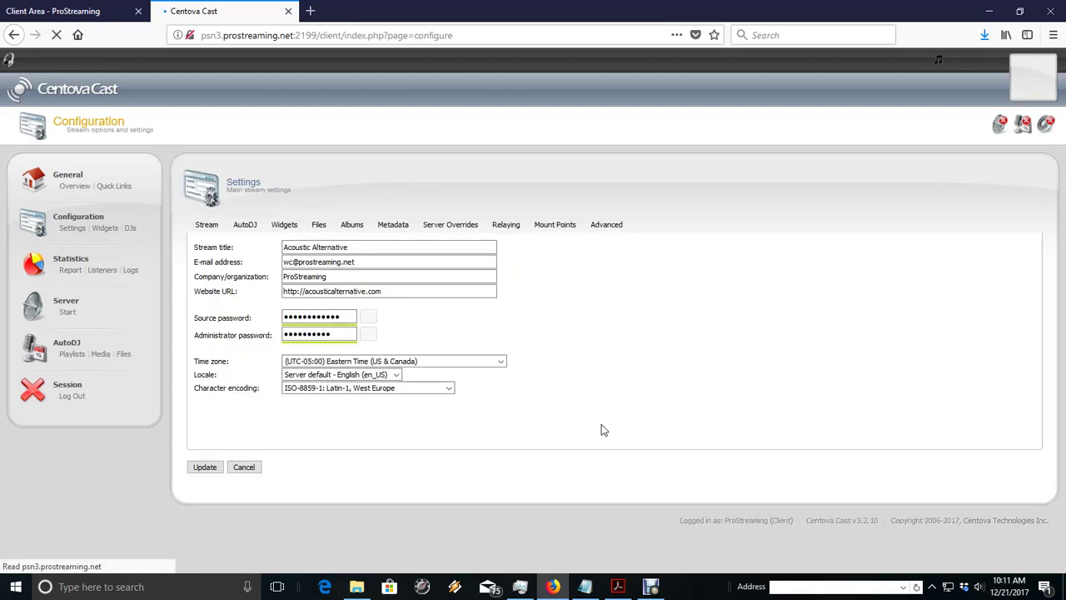
- Reveal the administrator password as plain text and select its text
click(368, 334)
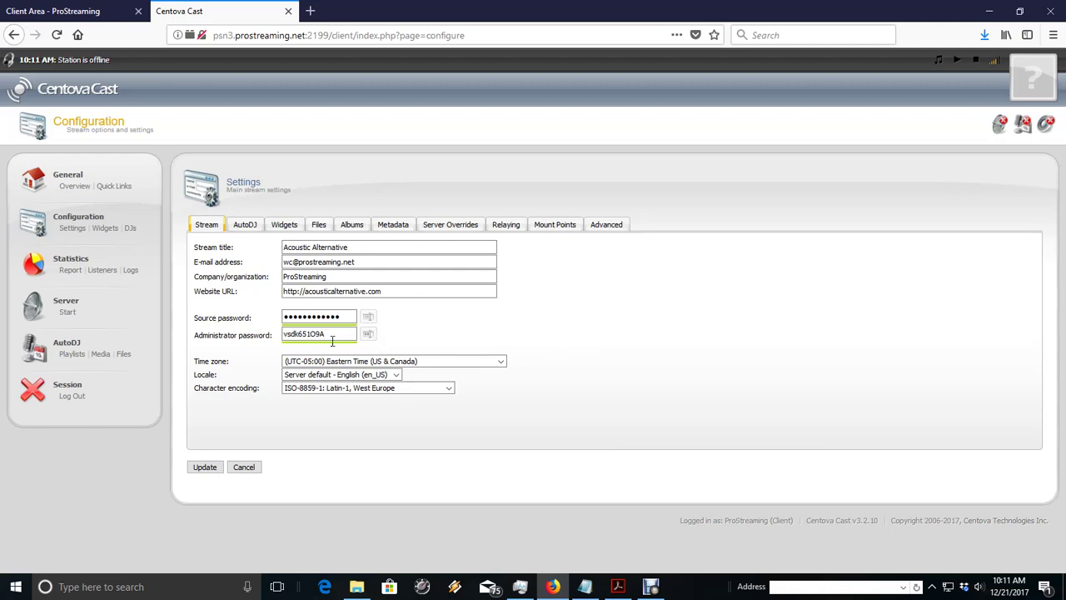
drag(333, 334, 240, 334)
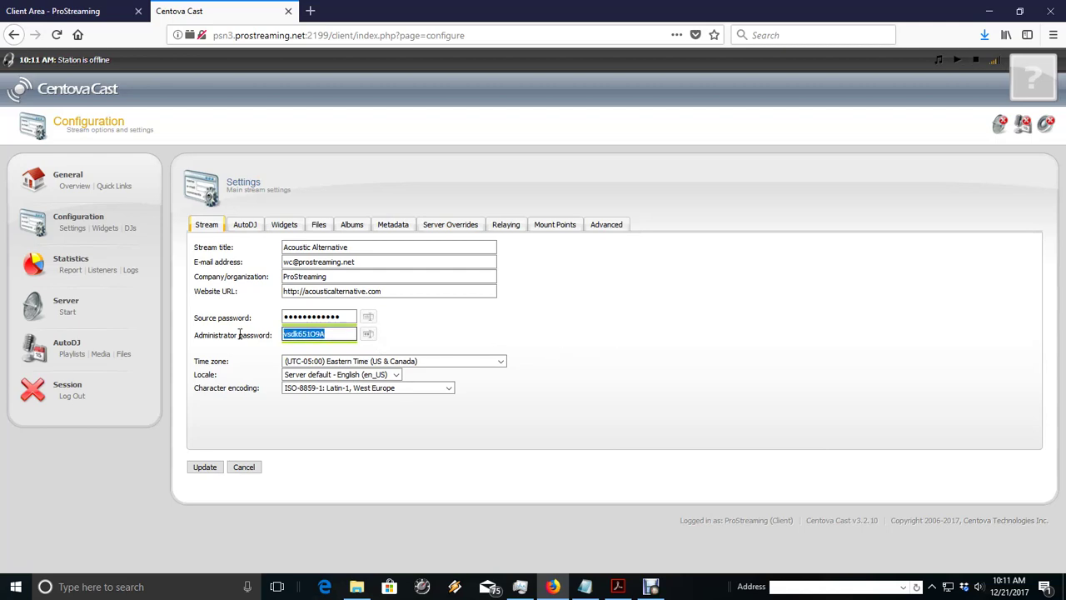
click(548, 339)
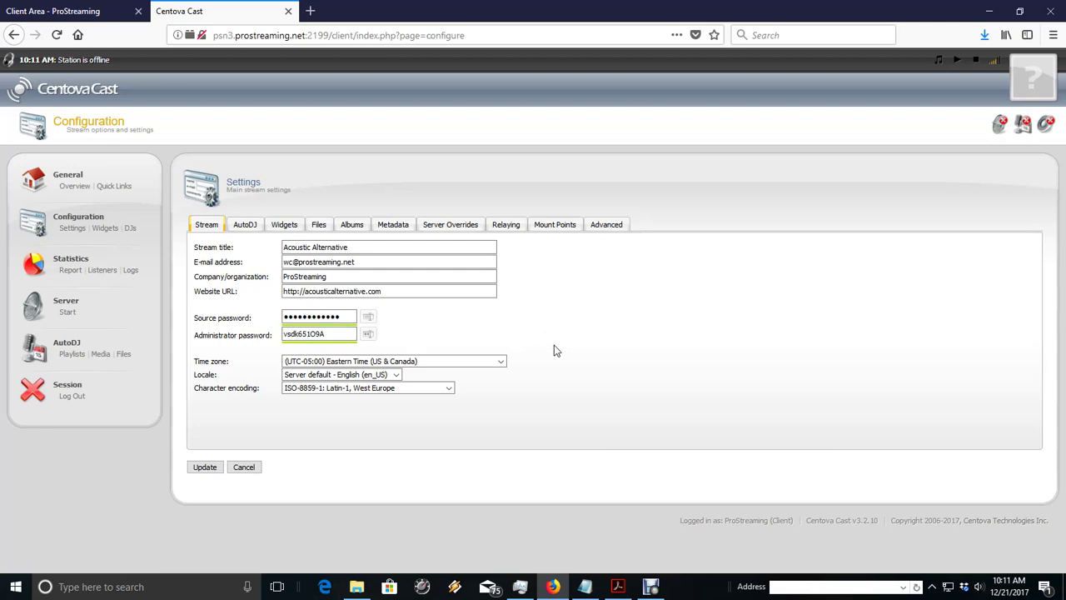
- Look over the five AutoDJ playlists, then return to General > Overview
click(72, 354)
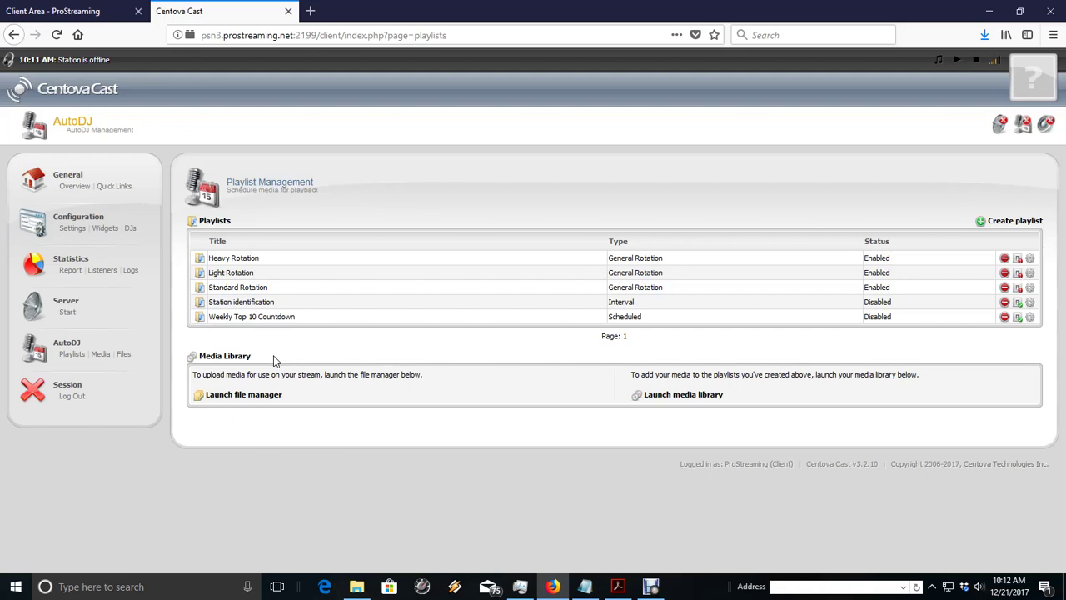
click(81, 188)
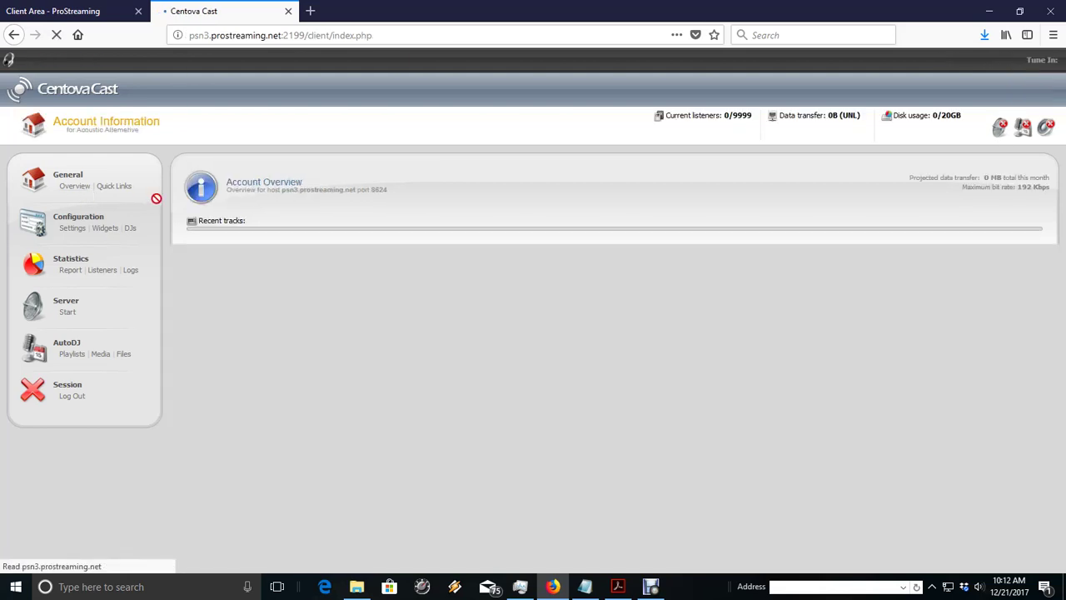